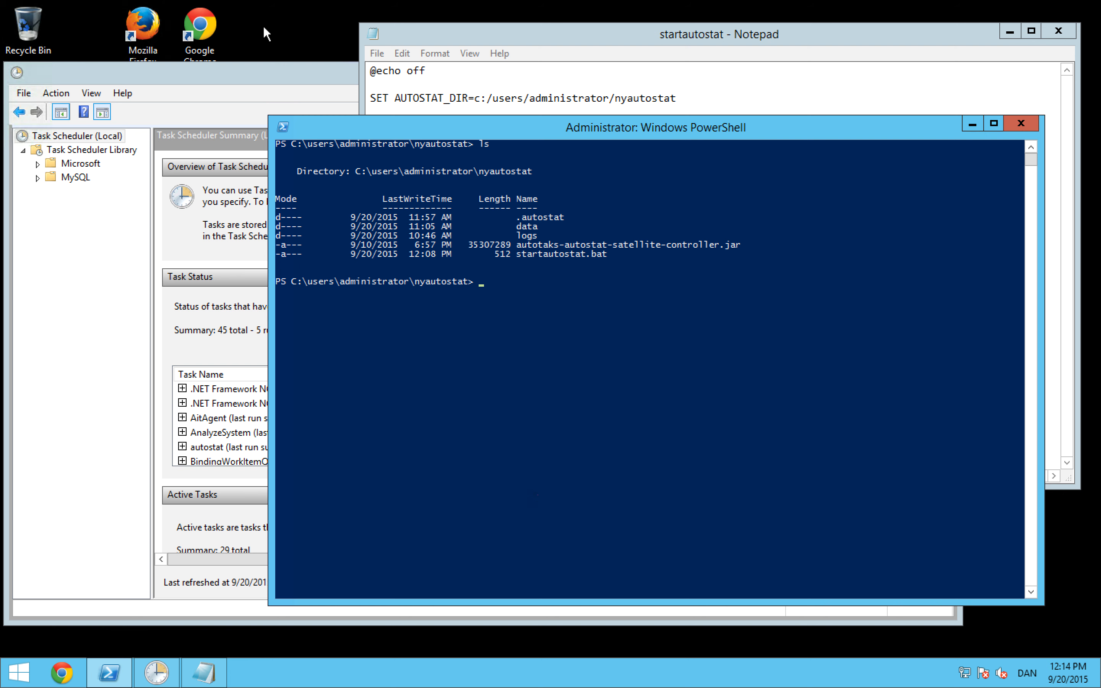
Step: Examine the startautostat batch script in Notepad line by line, from the AUTOSTAT_DIR, JAVA and OPTIONS variables to the jar launch command
click(467, 24)
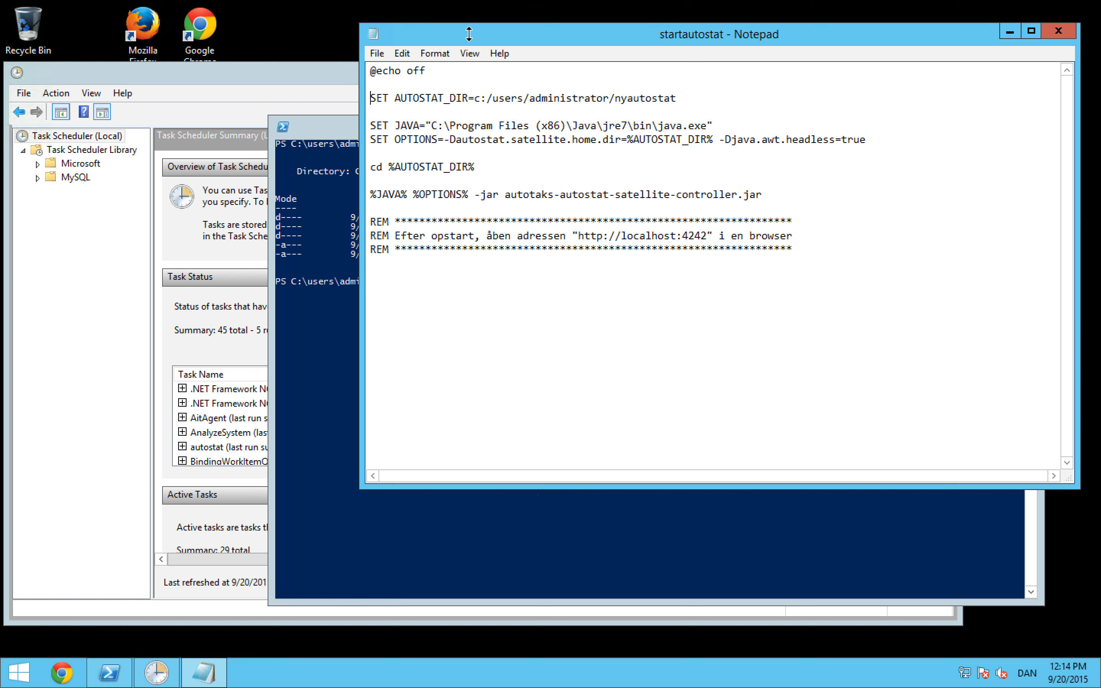
double_click(441, 98)
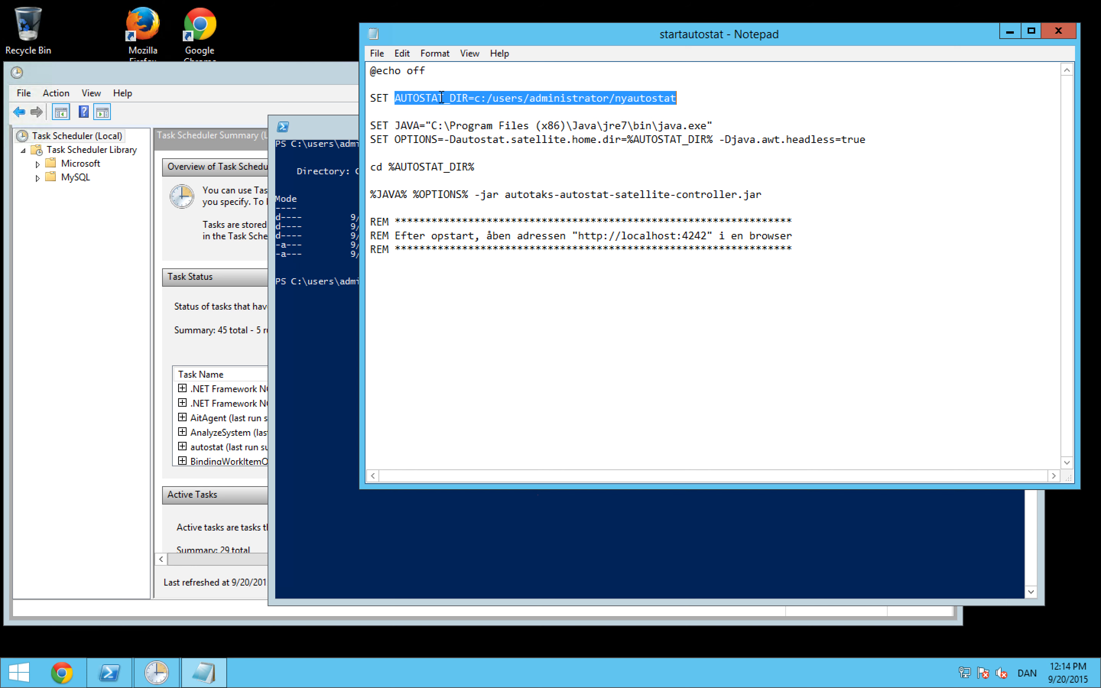
double_click(418, 125)
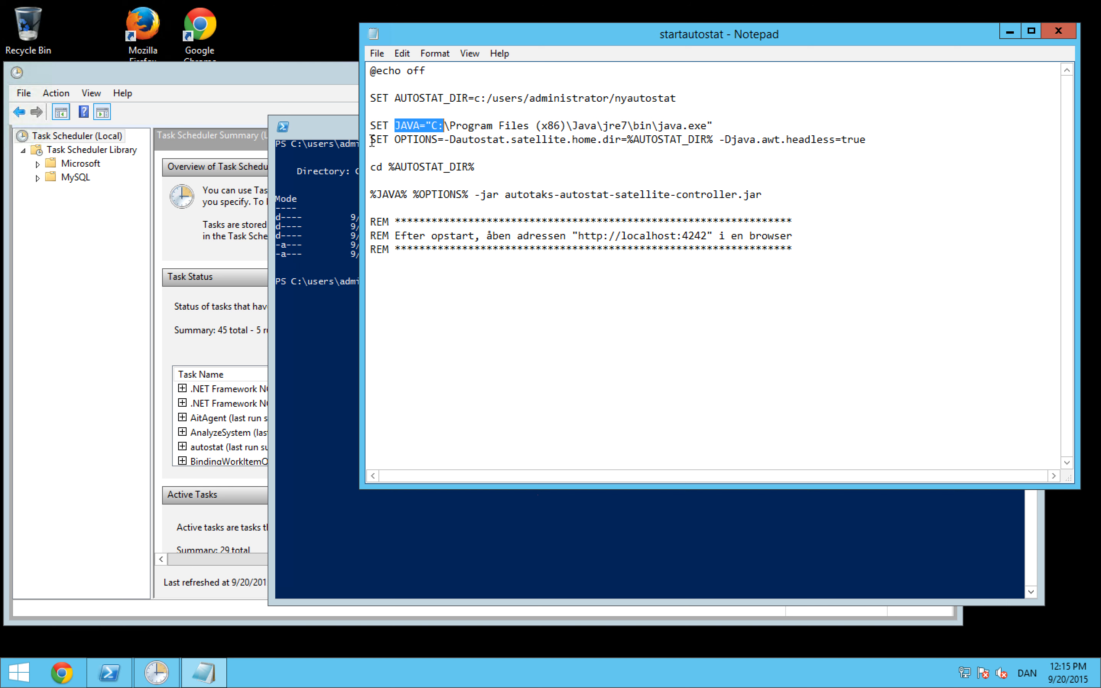
click(371, 144)
key(shift+Down)
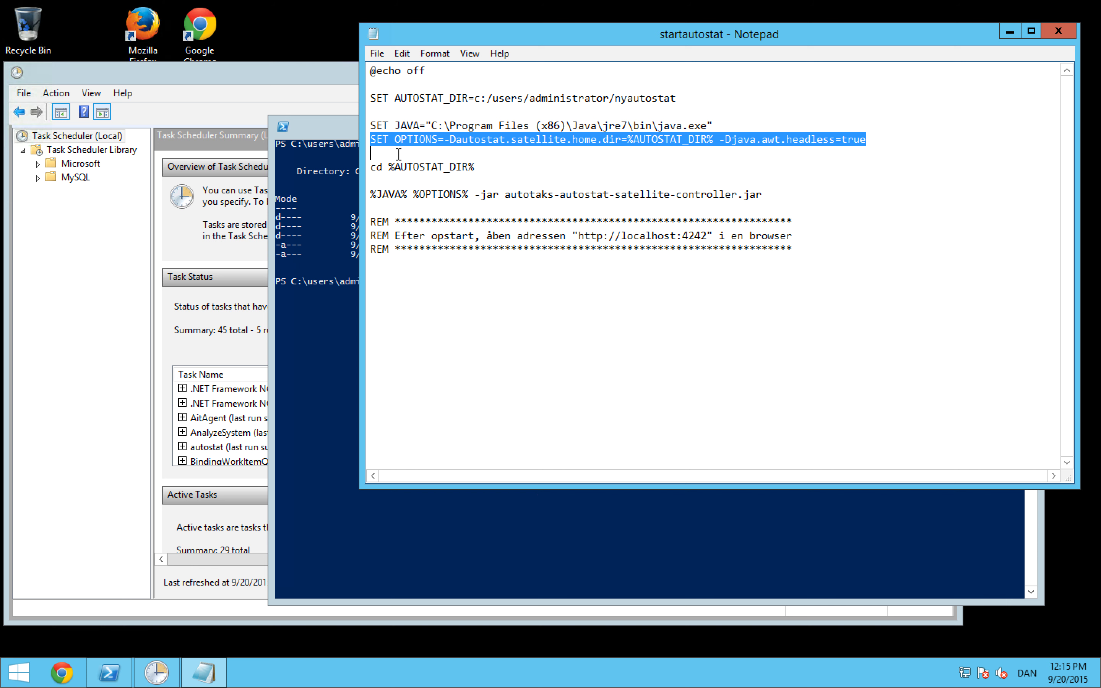
click(536, 139)
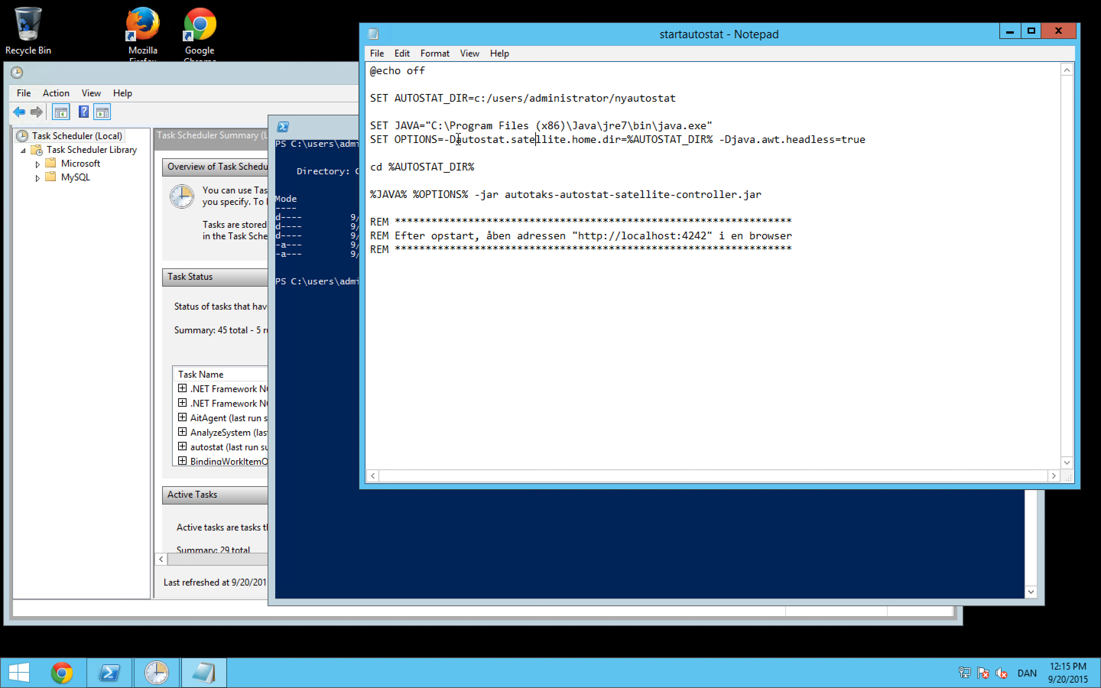
drag(458, 139, 715, 140)
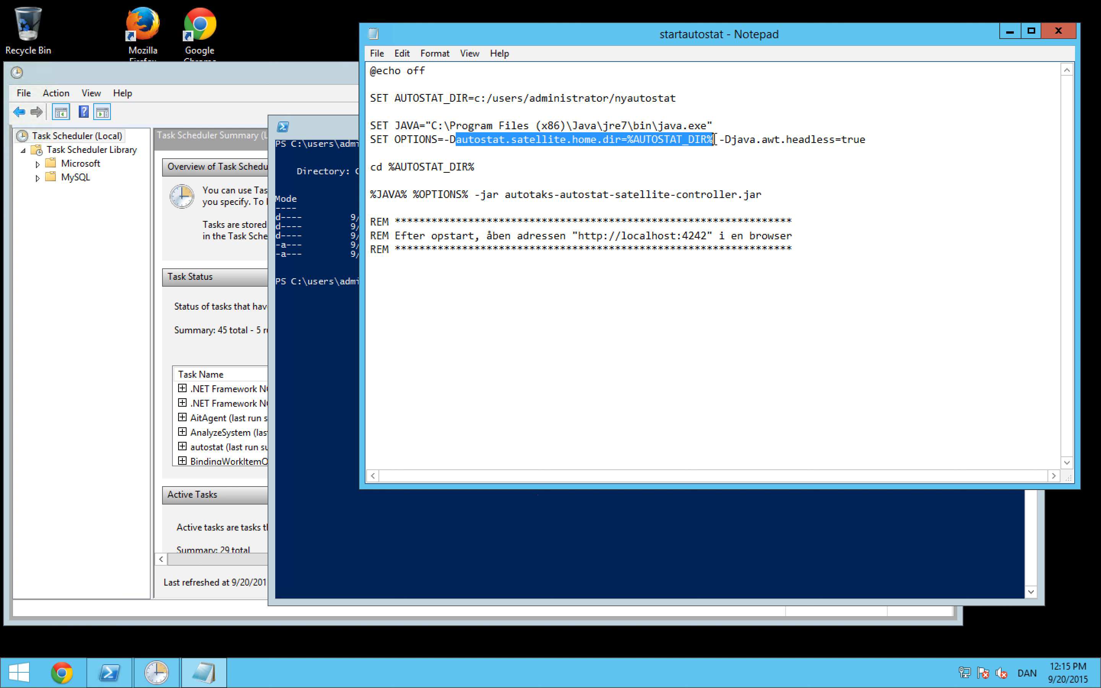
click(739, 140)
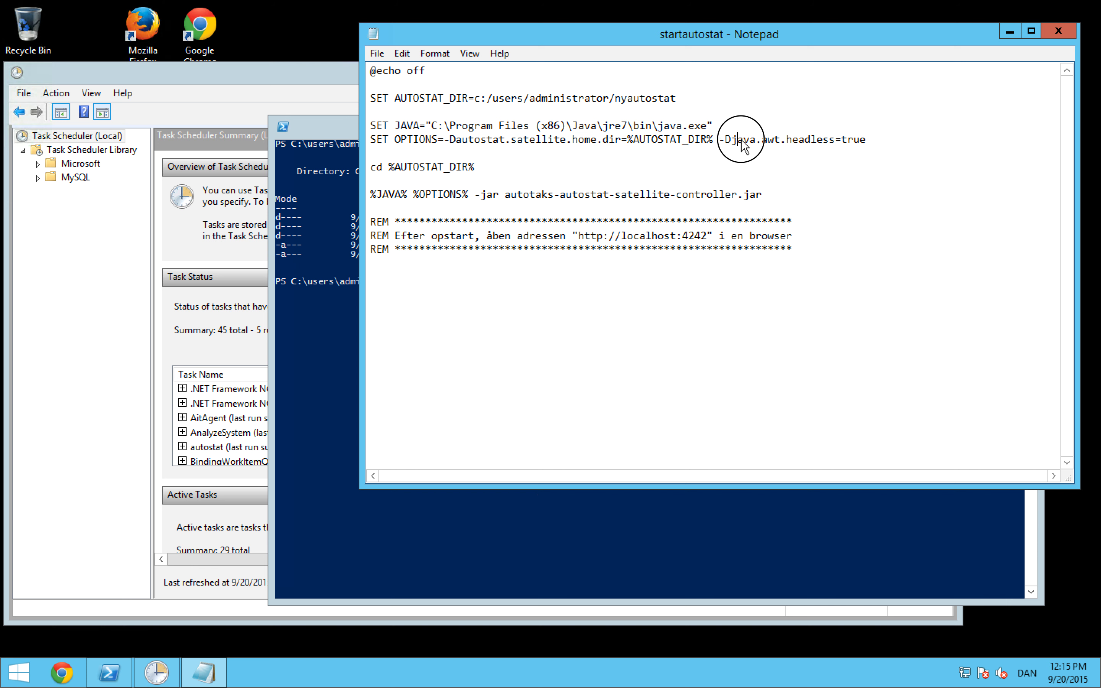
drag(739, 140, 857, 141)
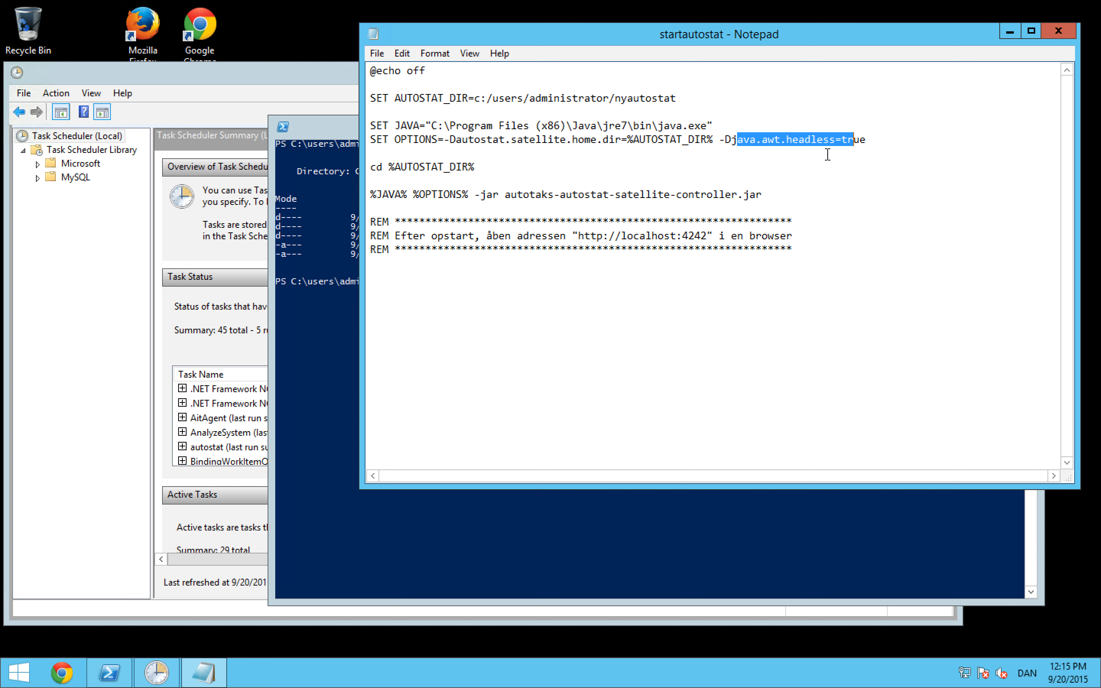
drag(488, 168, 367, 167)
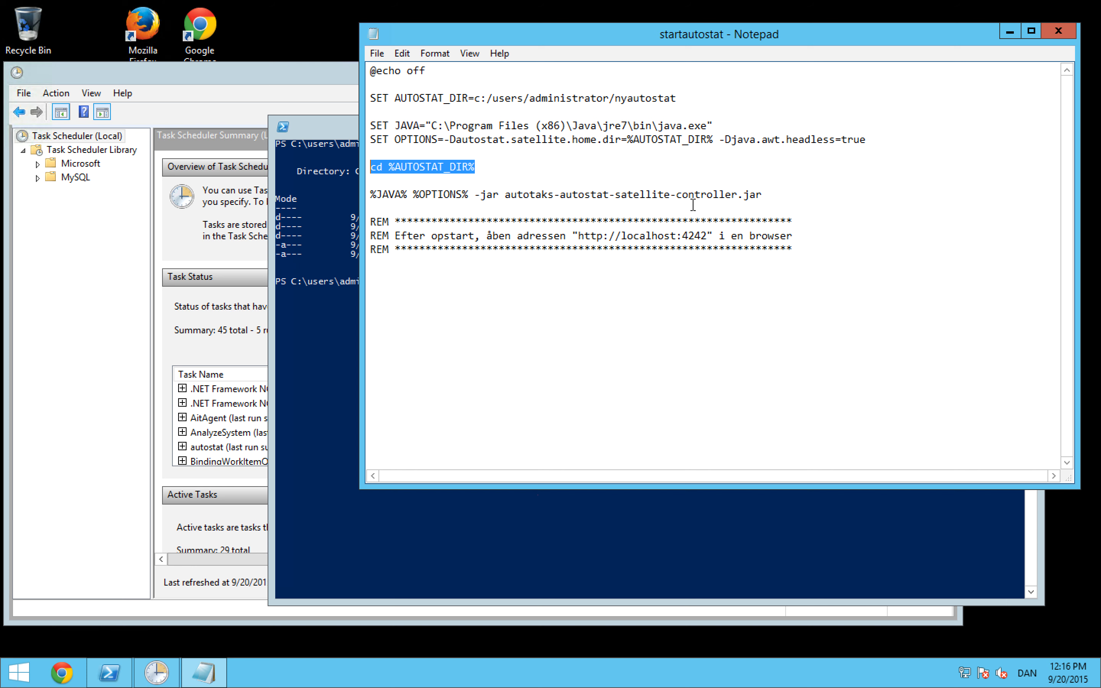
click(369, 194)
drag(370, 195, 777, 201)
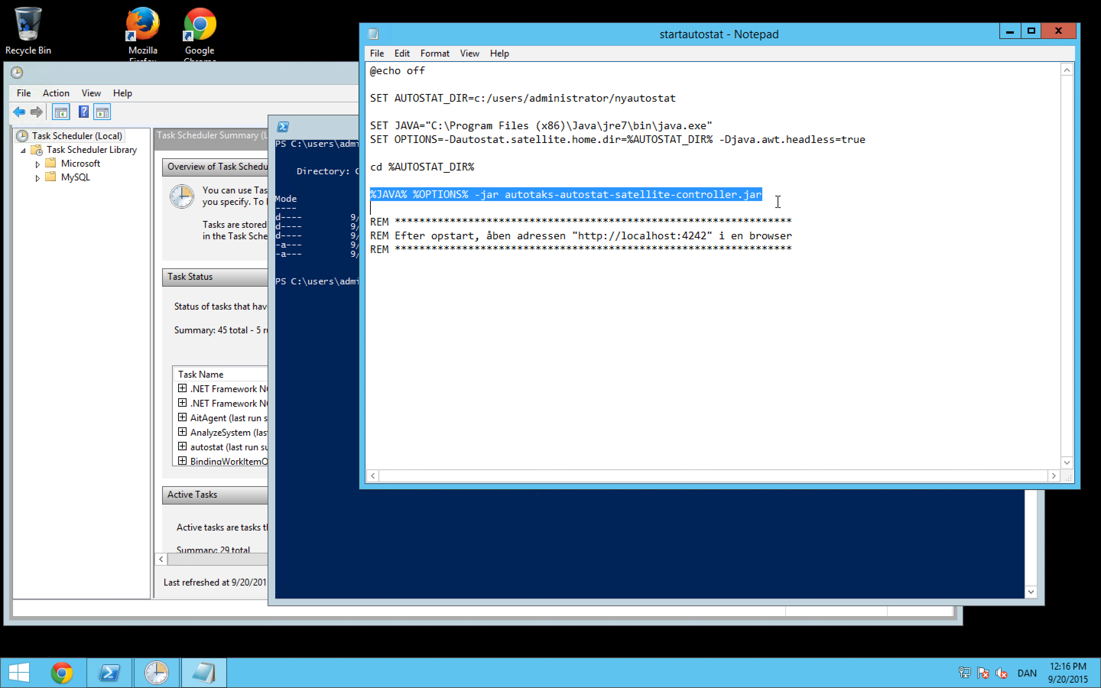
Step: In Task Scheduler, start a basic task named autostatklienten that triggers when the computer starts
click(157, 672)
click(814, 192)
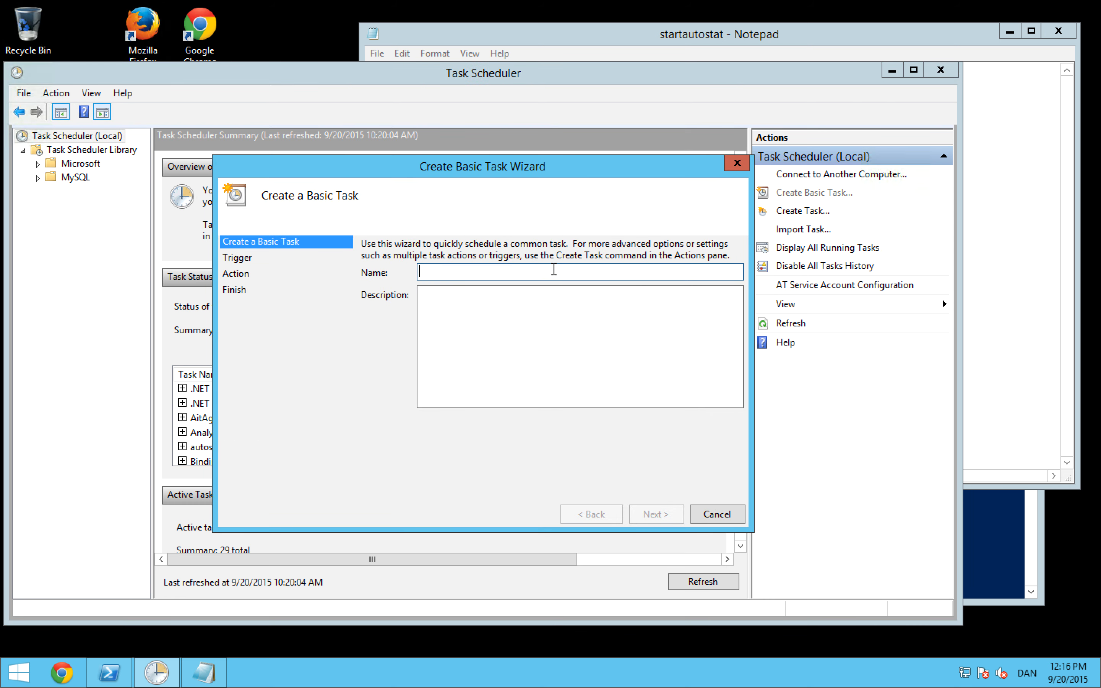
text(auto)
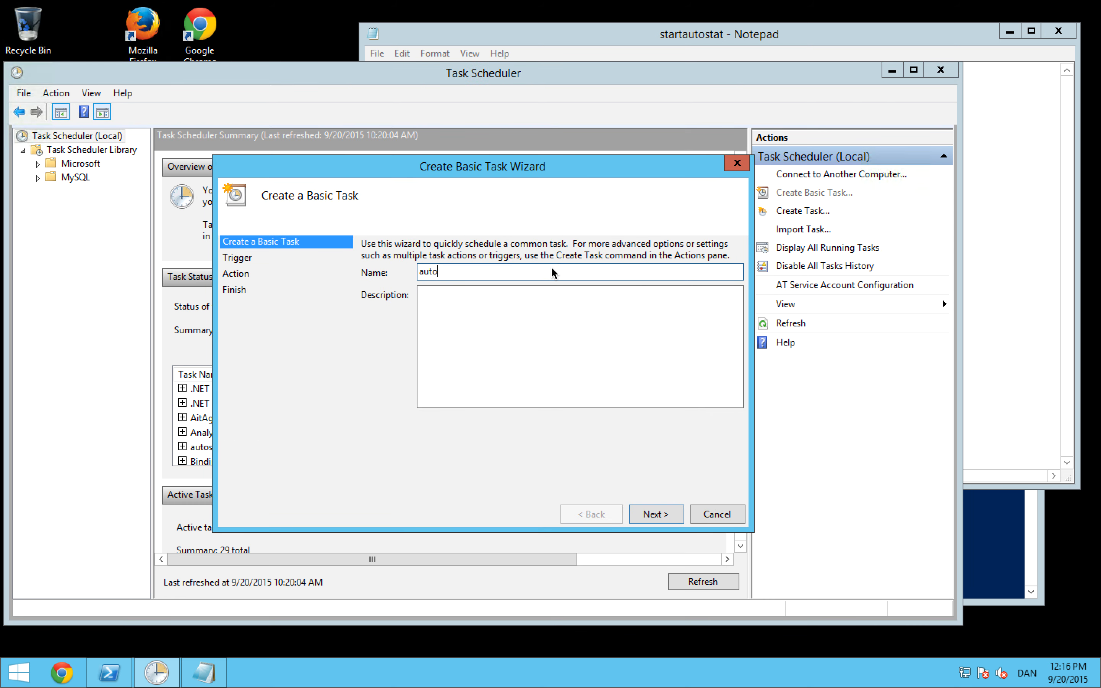
text(statklienten)
click(659, 515)
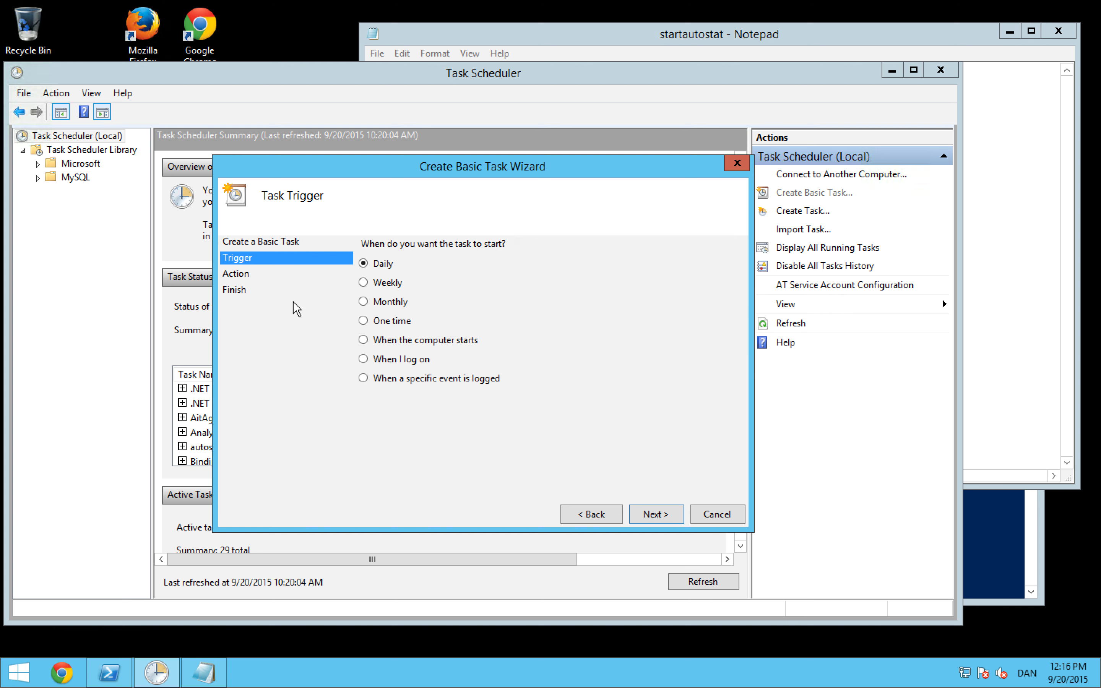
click(389, 339)
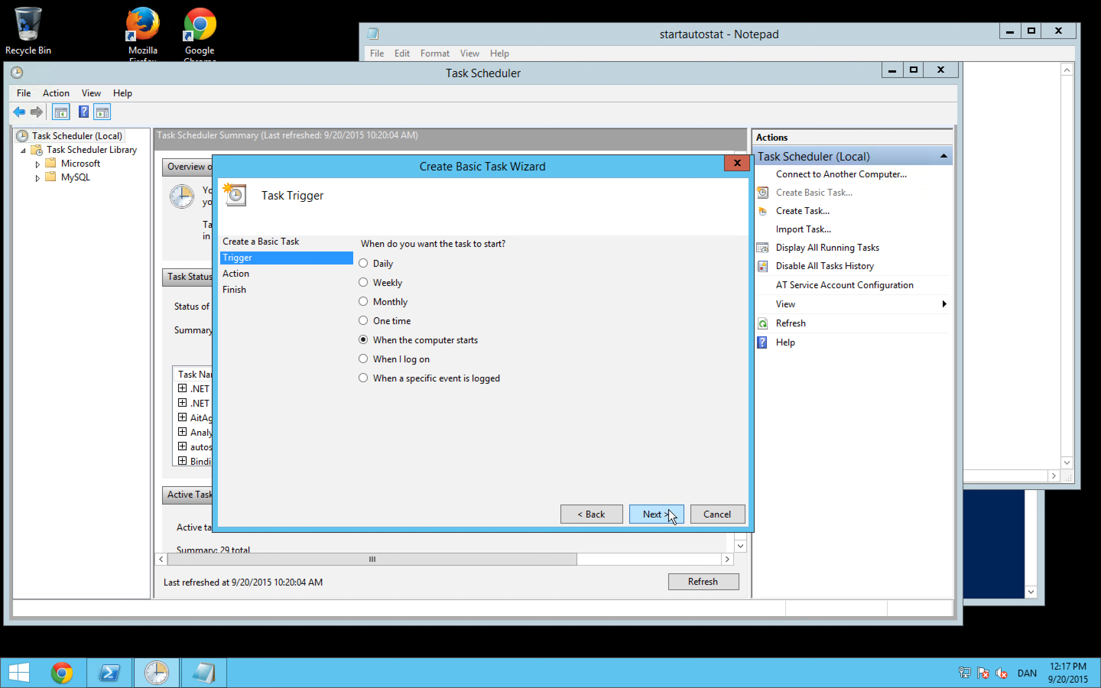
click(655, 514)
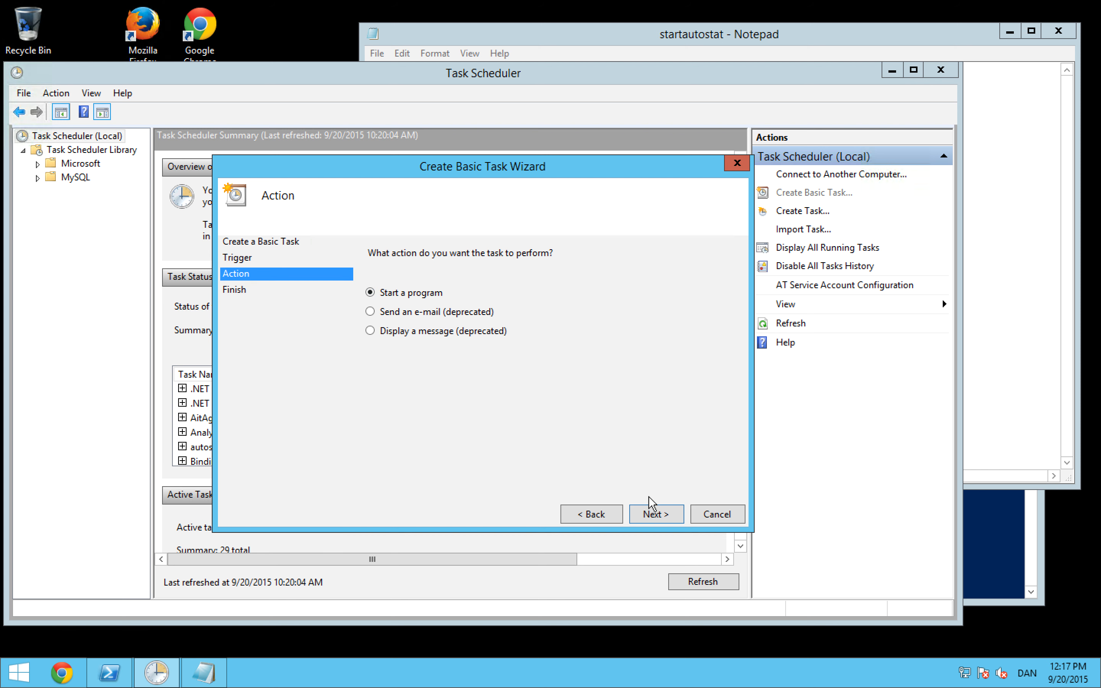
Step: Make the task start the program startautostat.bat from the nyautostat folder, and create it with its properties set to open on finish
click(655, 513)
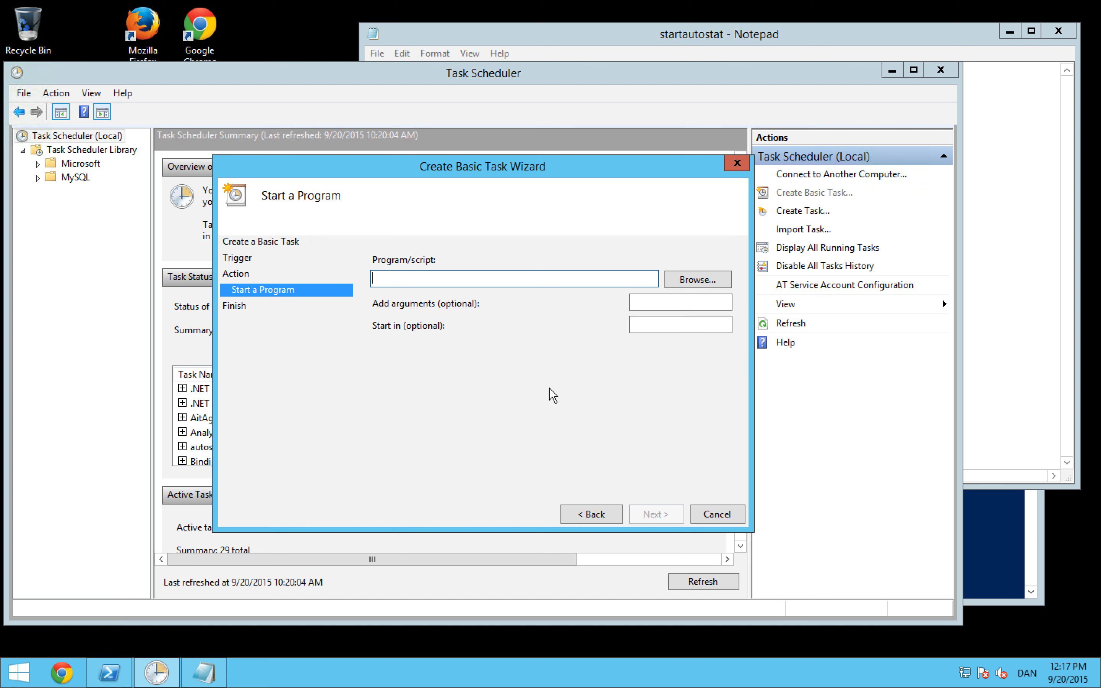
click(696, 281)
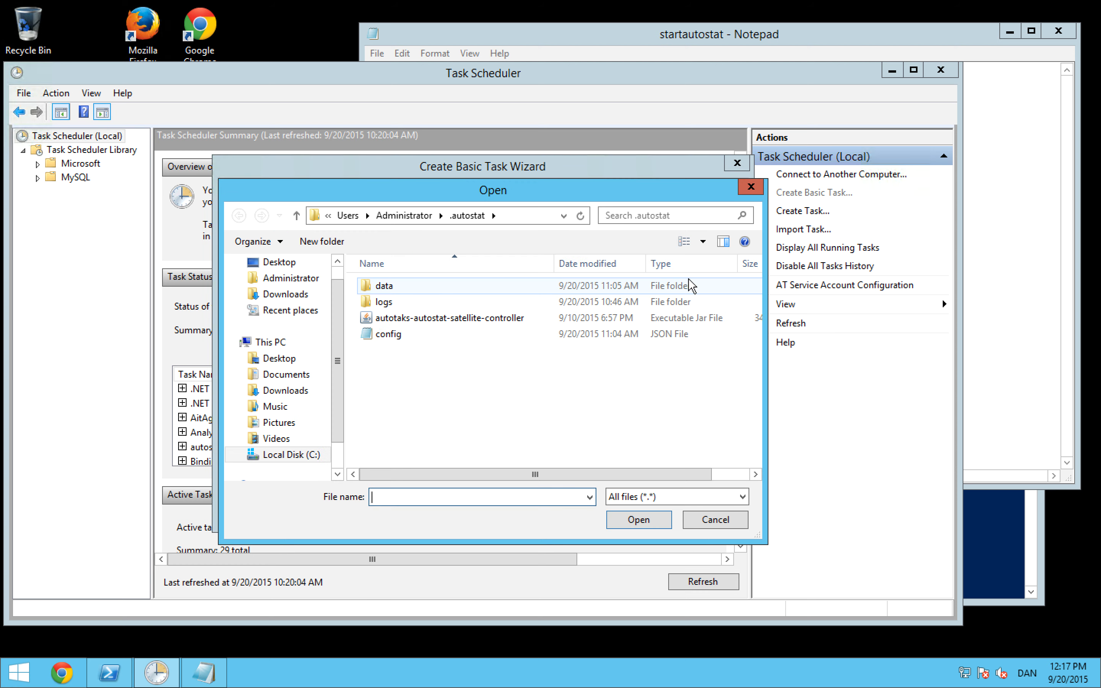
click(417, 218)
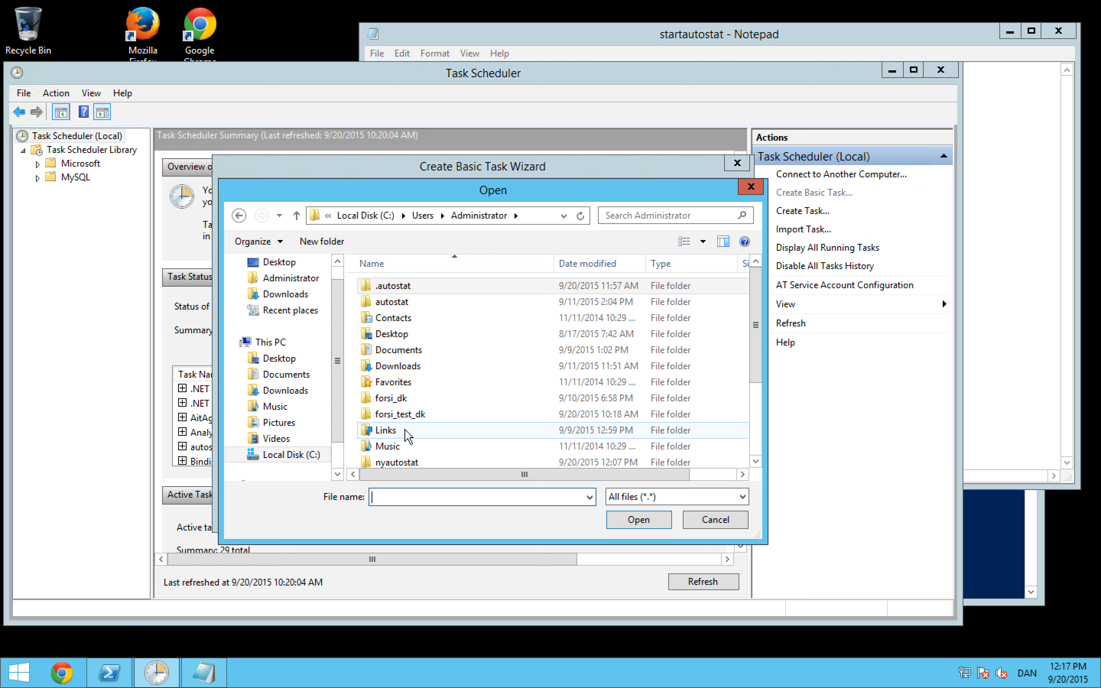
double_click(408, 463)
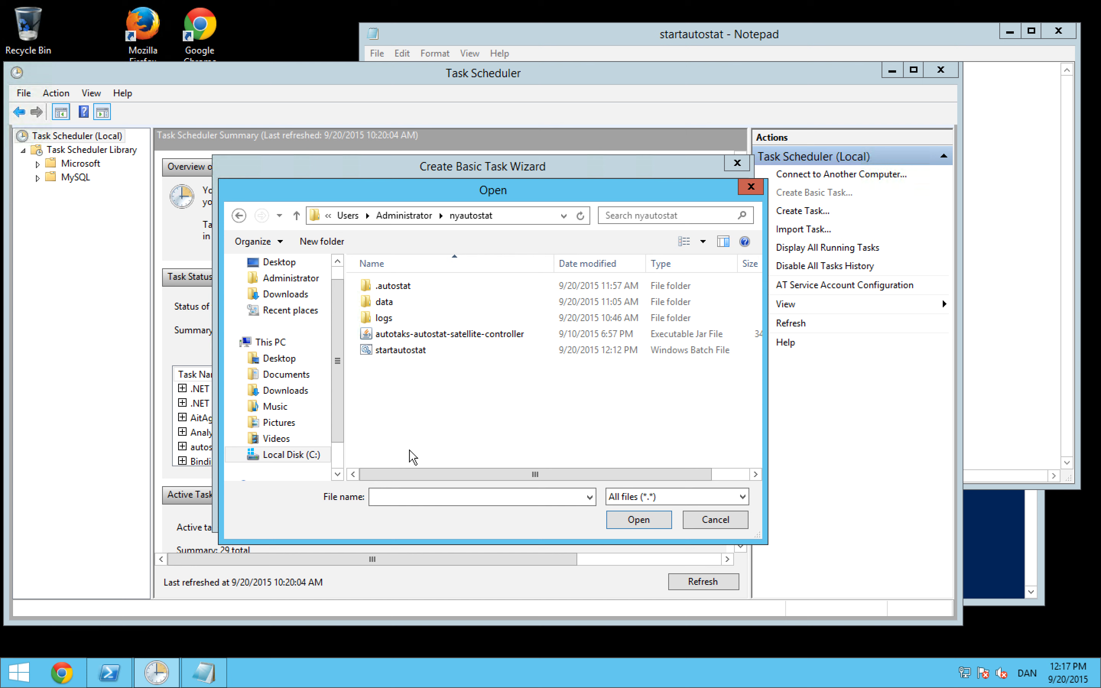
double_click(419, 354)
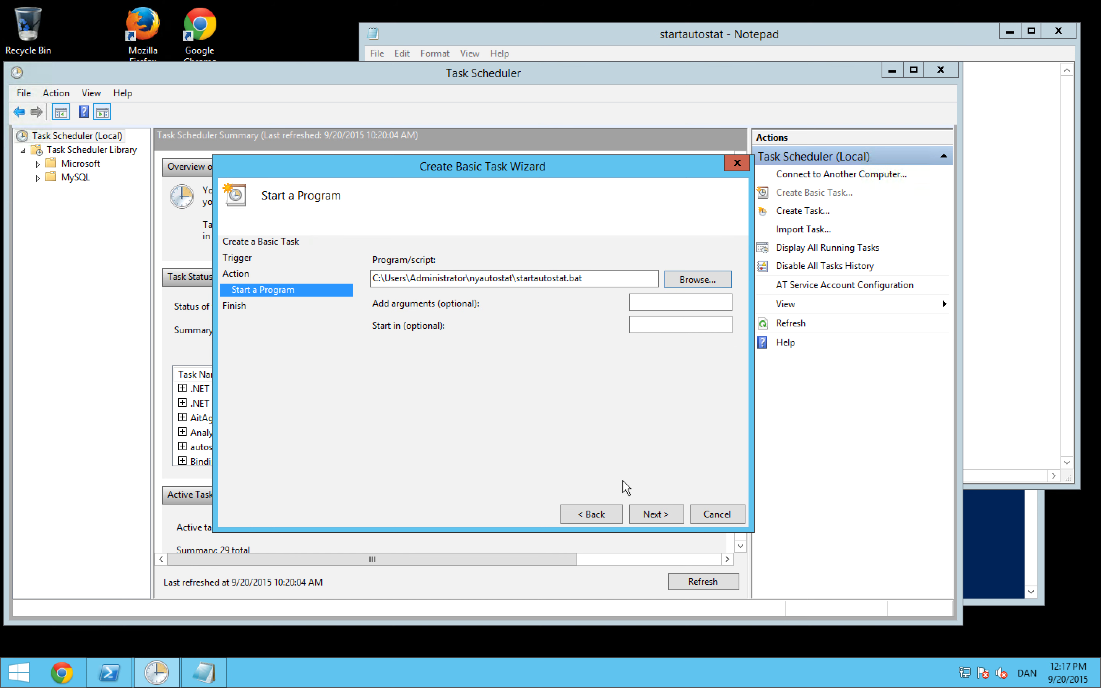
click(655, 514)
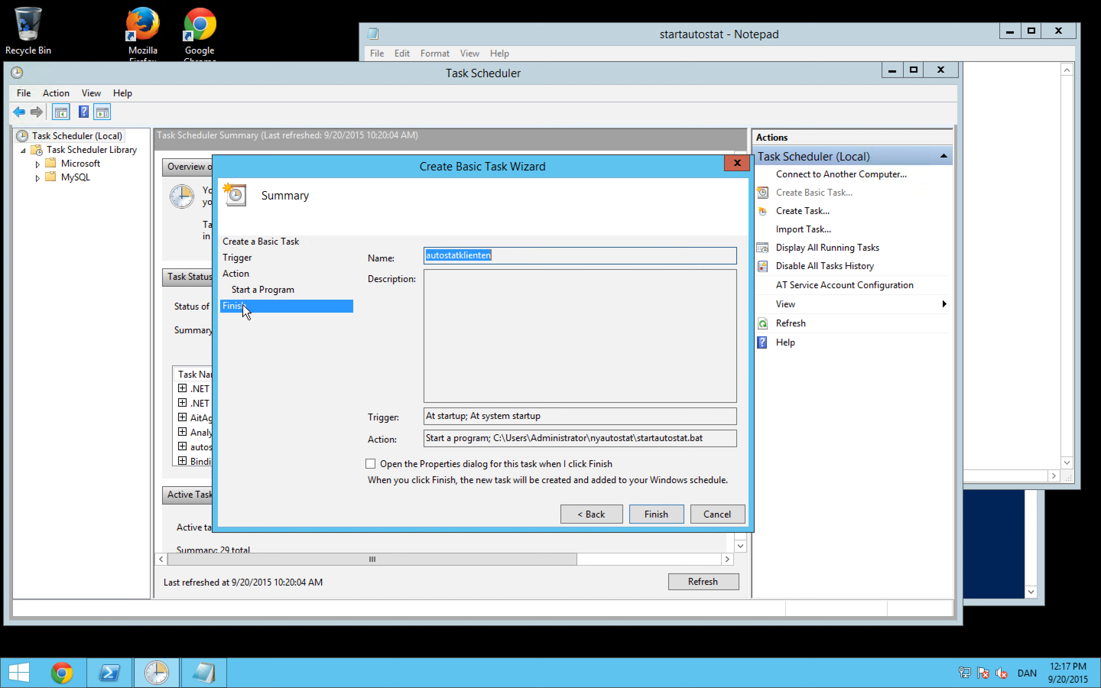
click(372, 464)
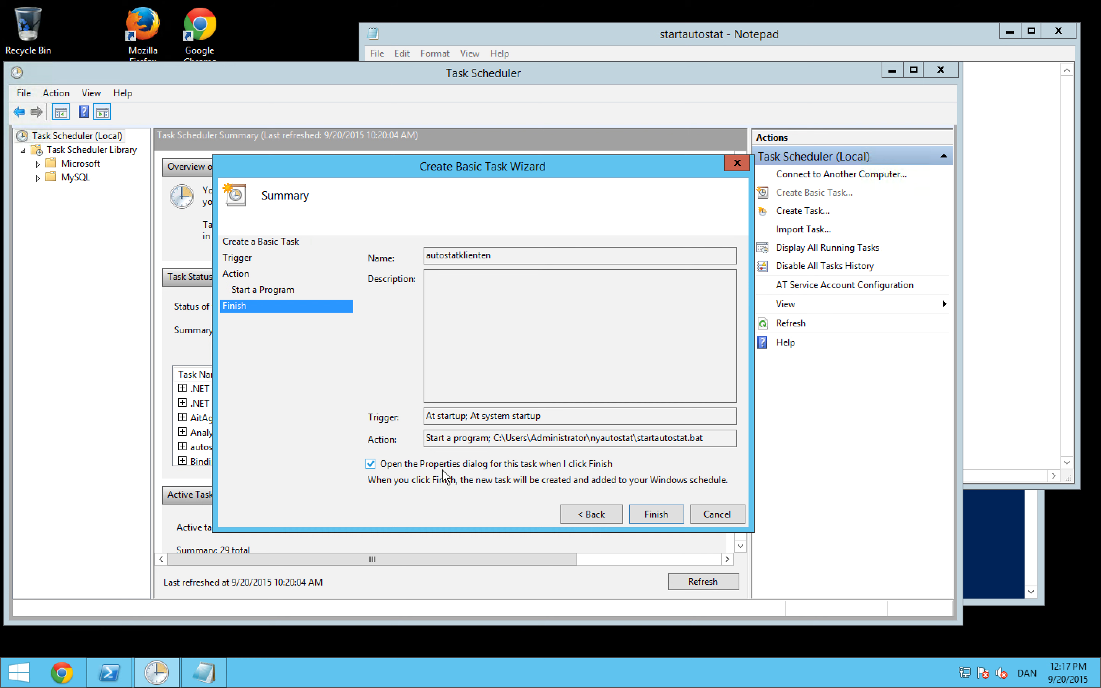
click(655, 514)
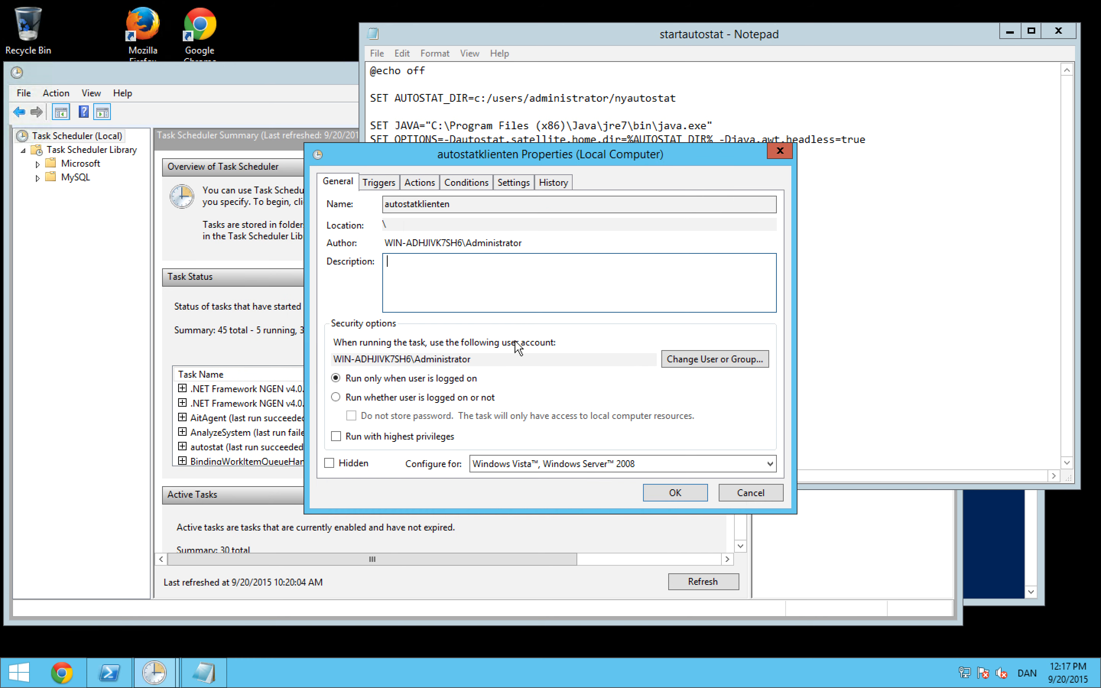
Step: In the task's conditions, remove the AC power requirement and require any network connection to be available
click(466, 182)
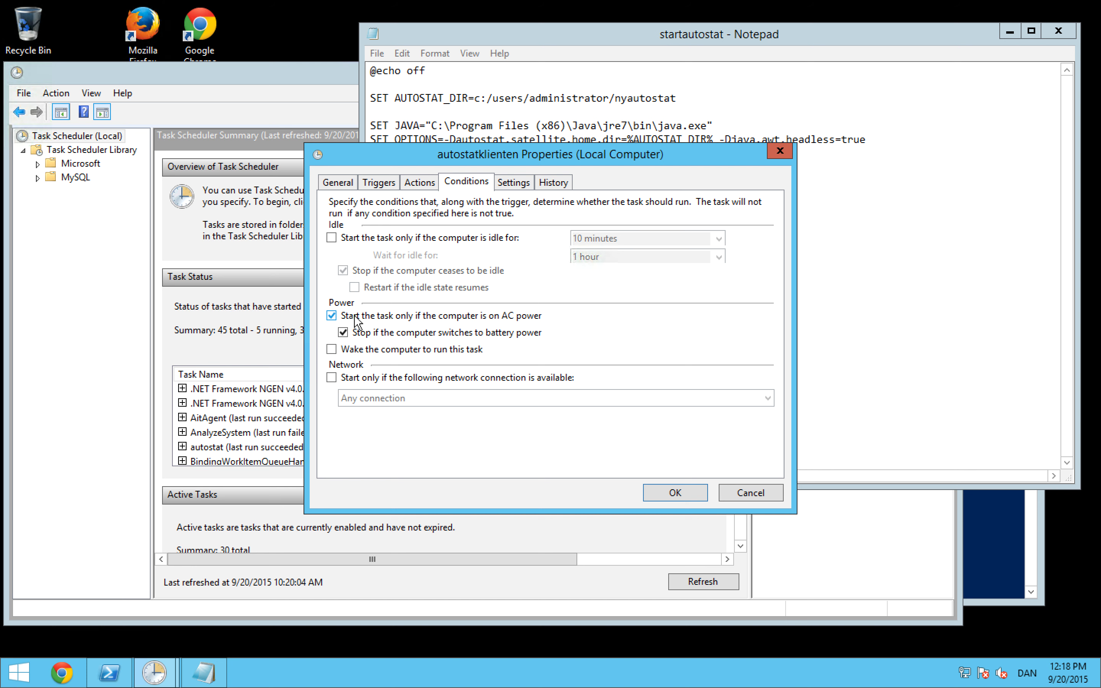
click(394, 318)
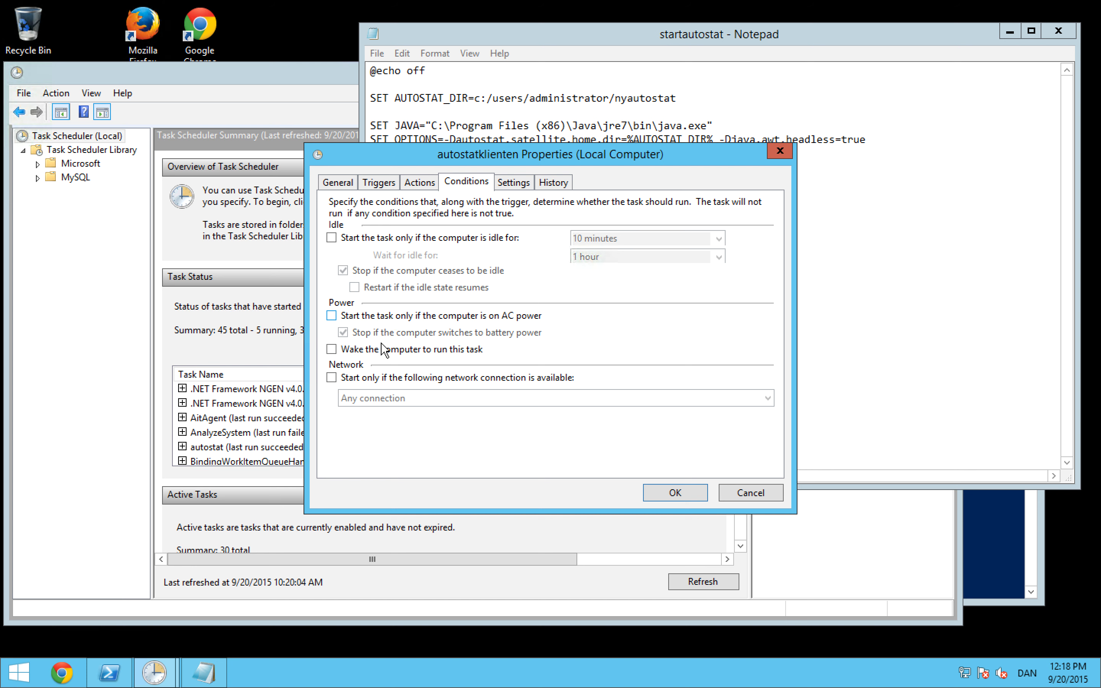
click(359, 378)
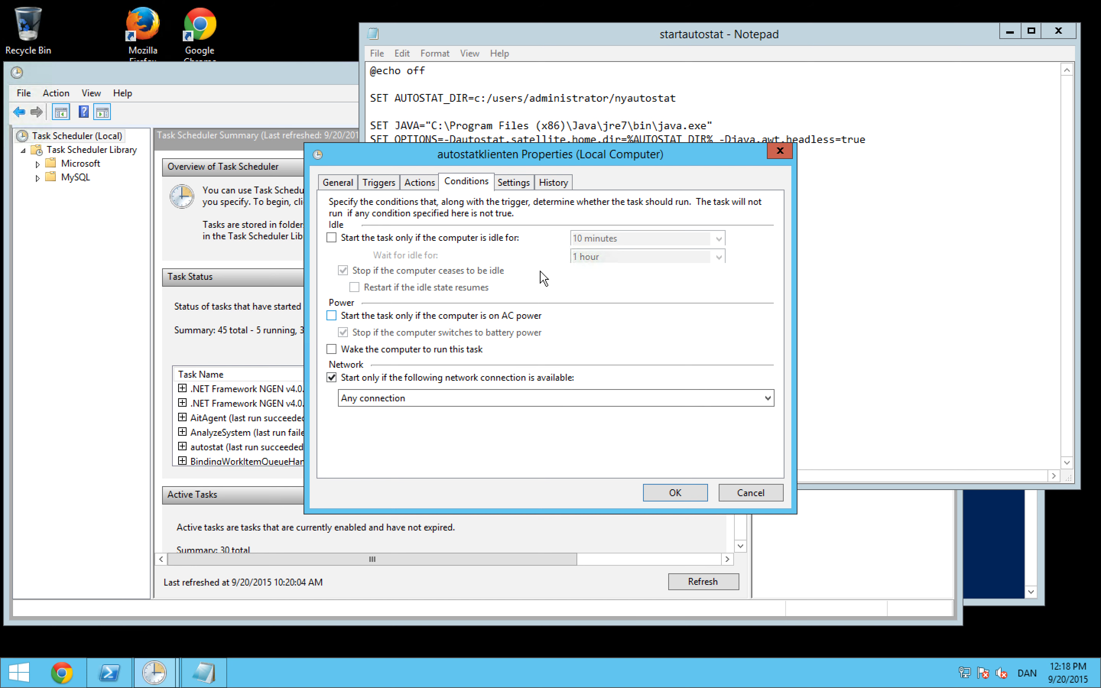
Step: Disable stopping the task when it runs longer than a set time, and apply the task's properties
click(519, 183)
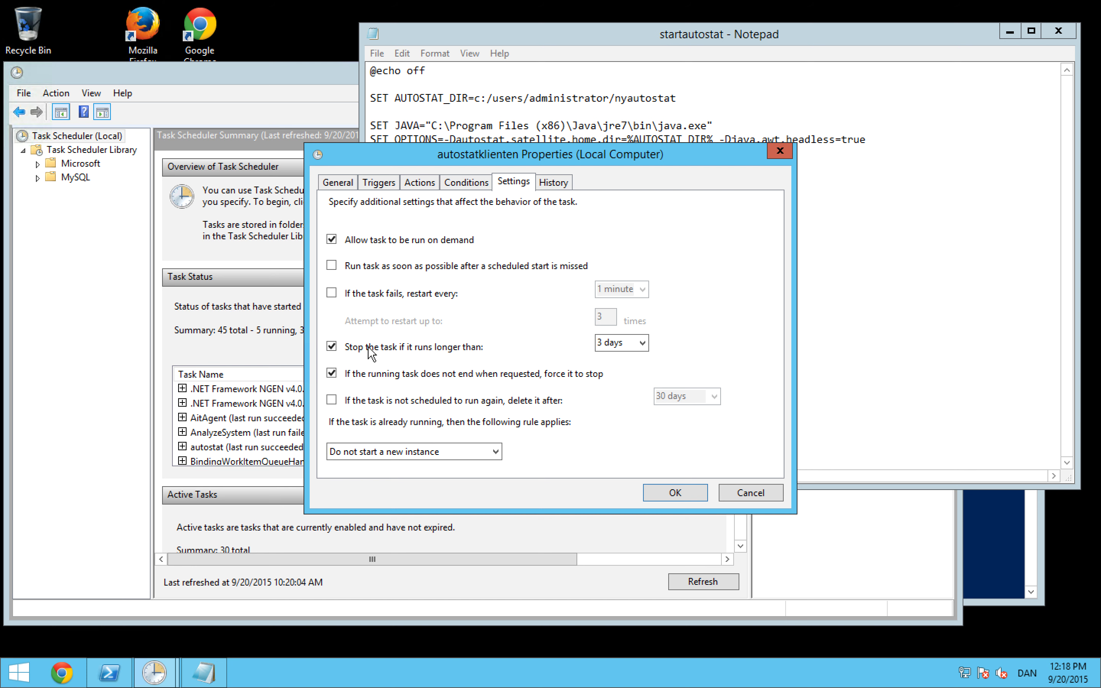
click(332, 347)
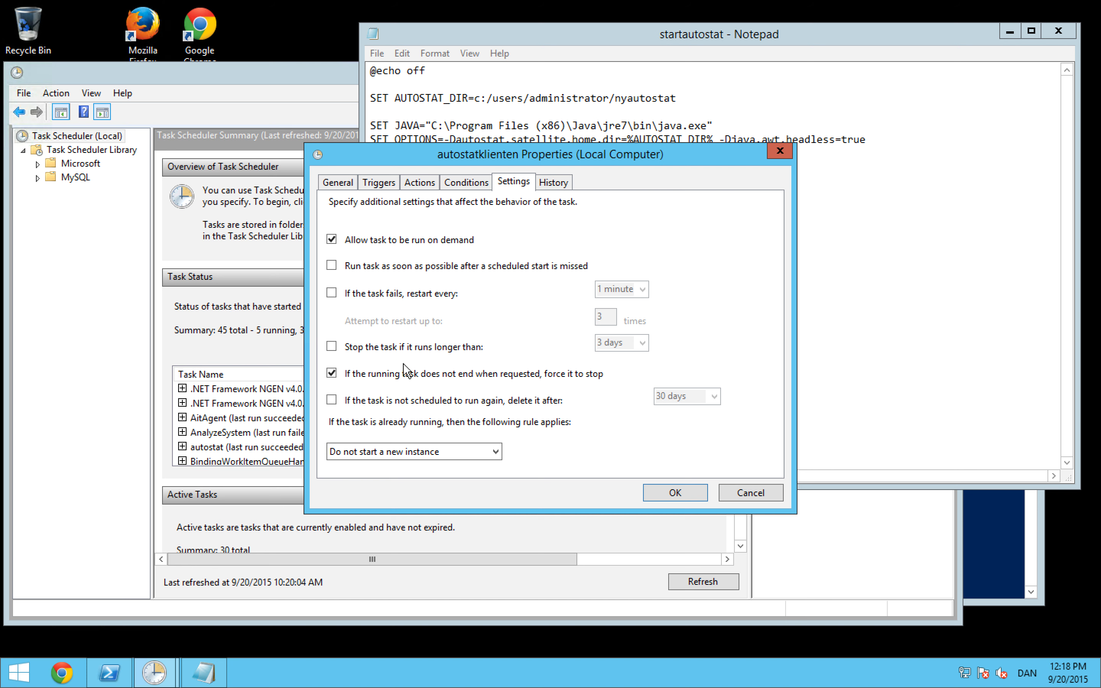
click(675, 492)
Step: Enter the account password for running the task and confirm it
text(••)
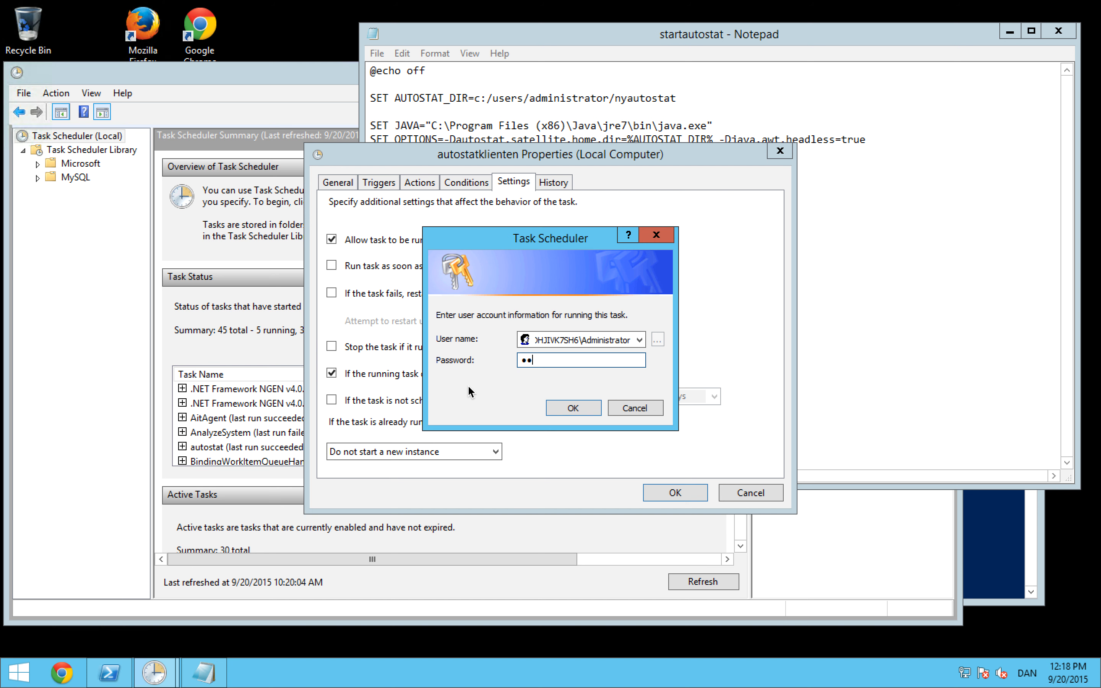
text(•••••)
key(Return)
key(Return)
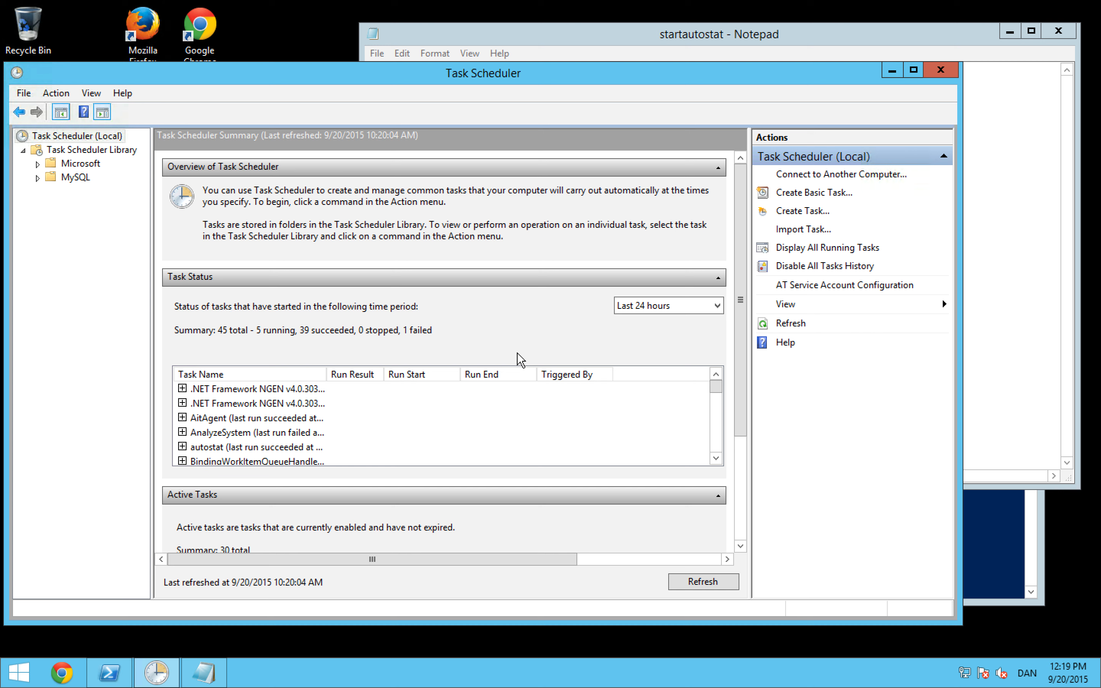
click(203, 673)
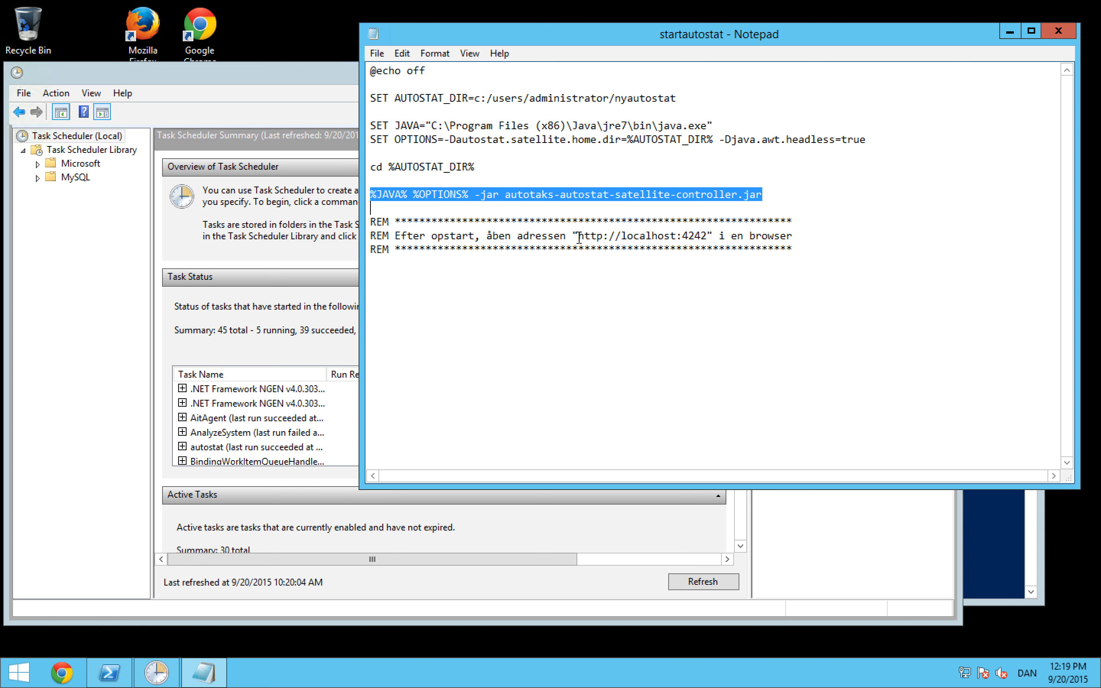
drag(578, 235, 708, 237)
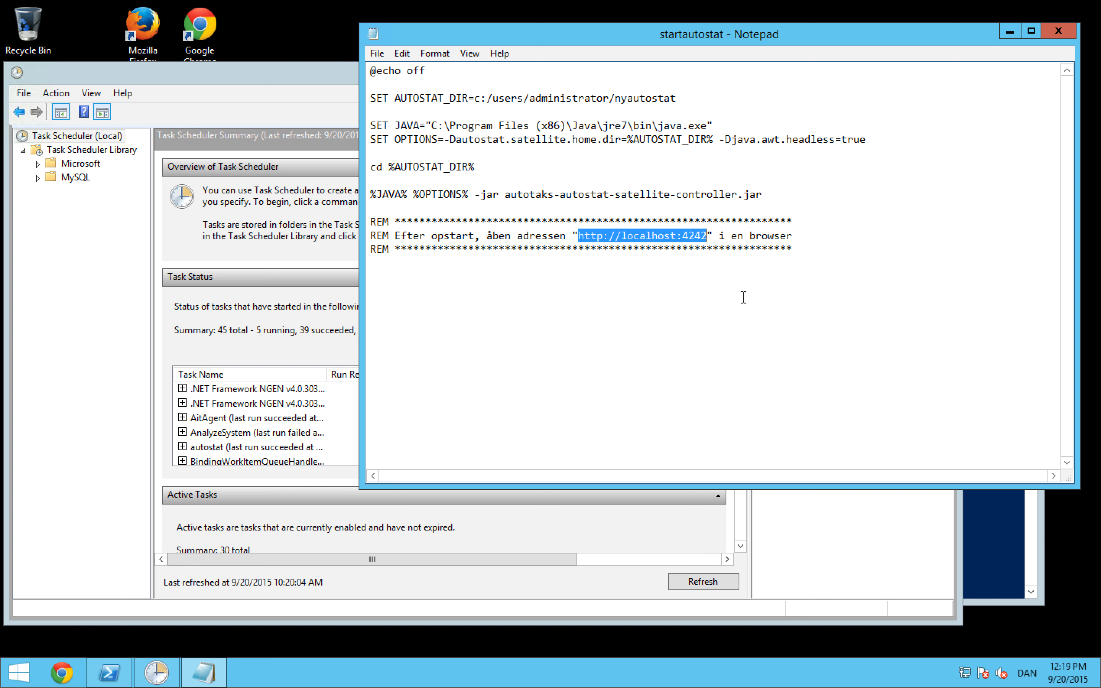